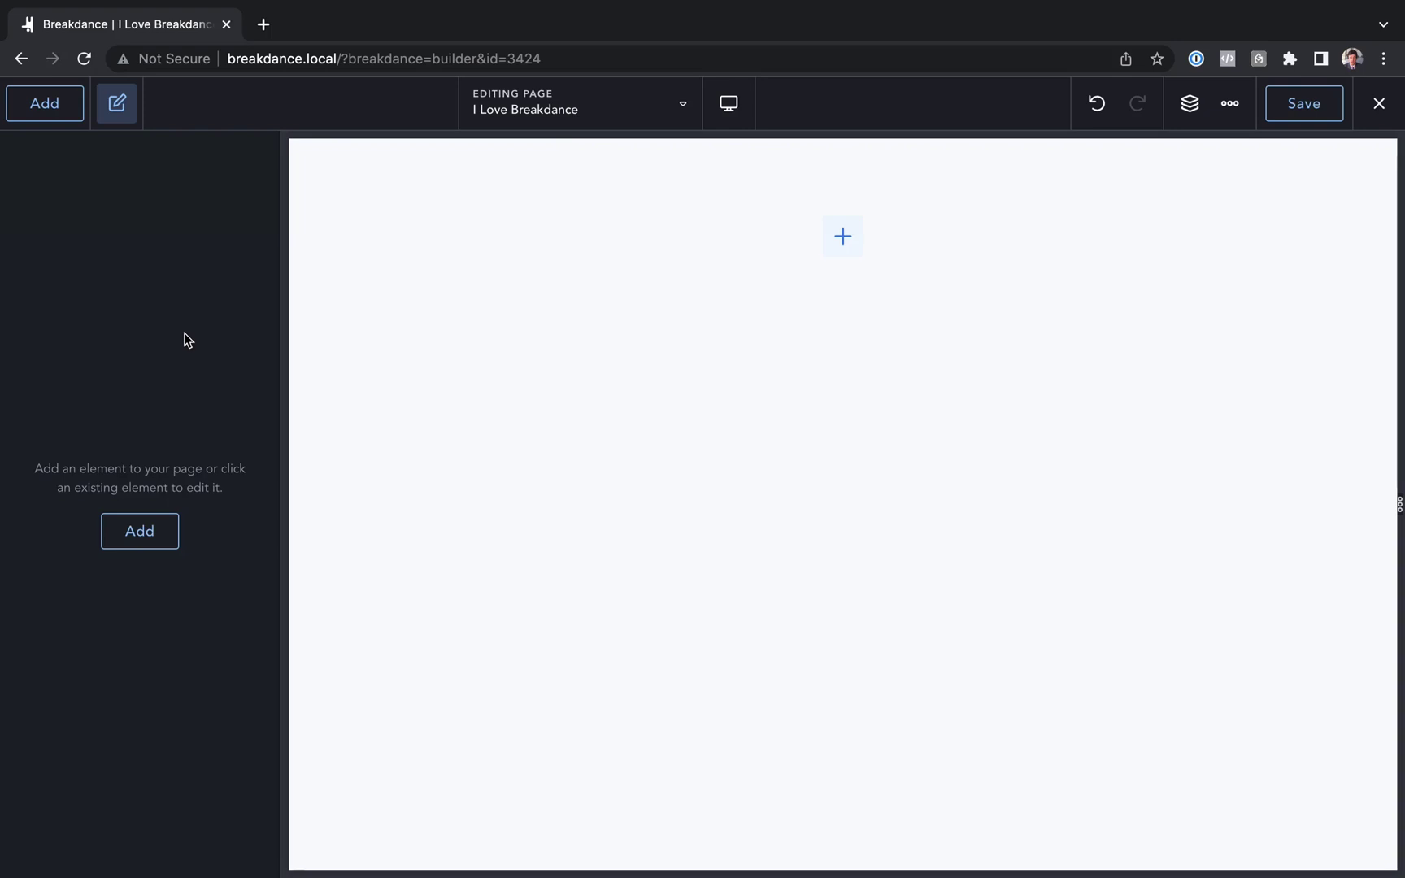
Step: Open Breakdance Global Settings and expand its Code section
{"action": "left_click", "coordinate": [1227, 106]}
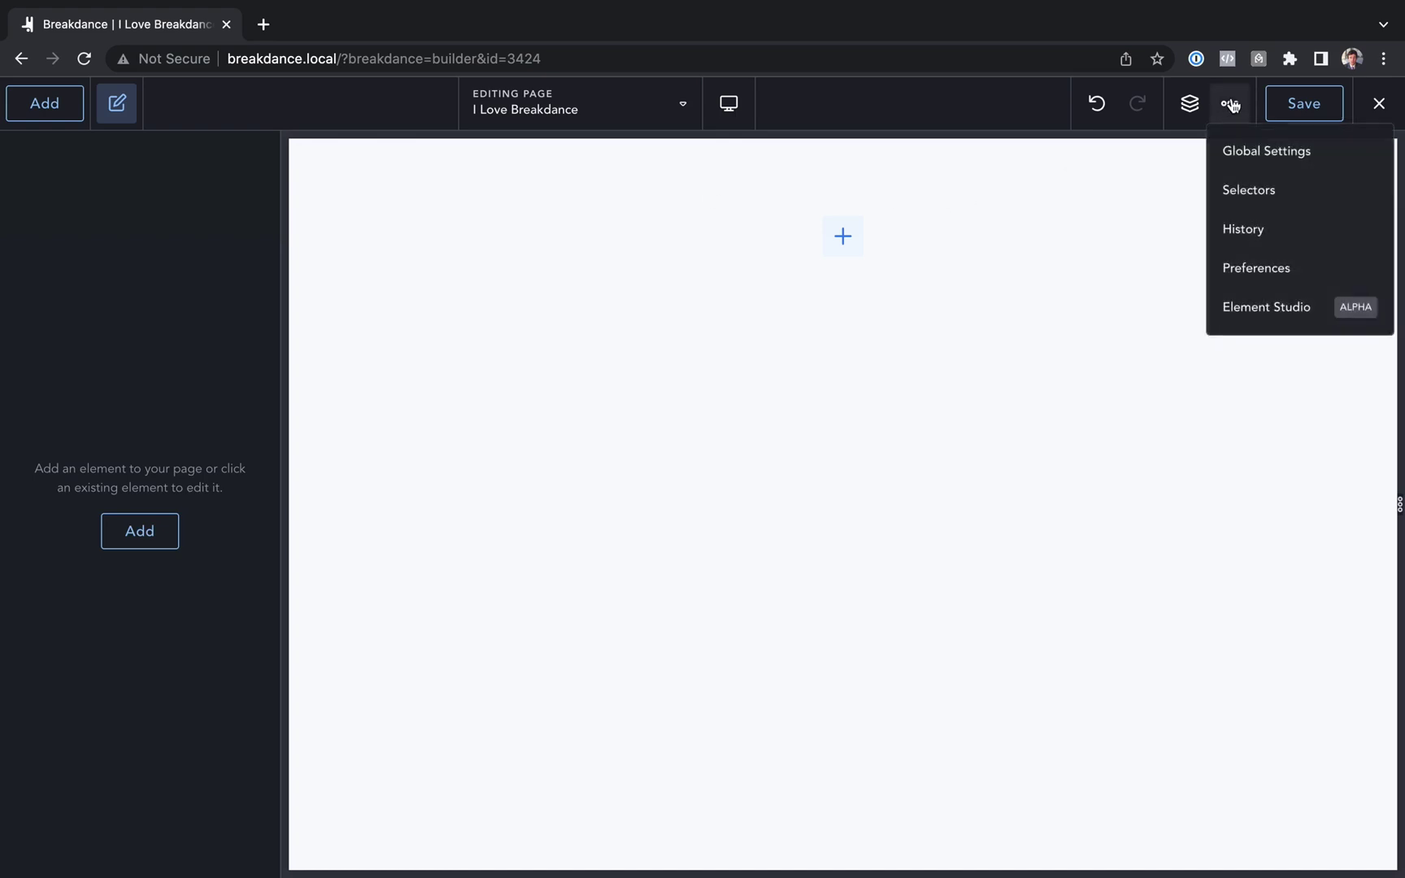
{"action": "left_click", "coordinate": [1251, 154]}
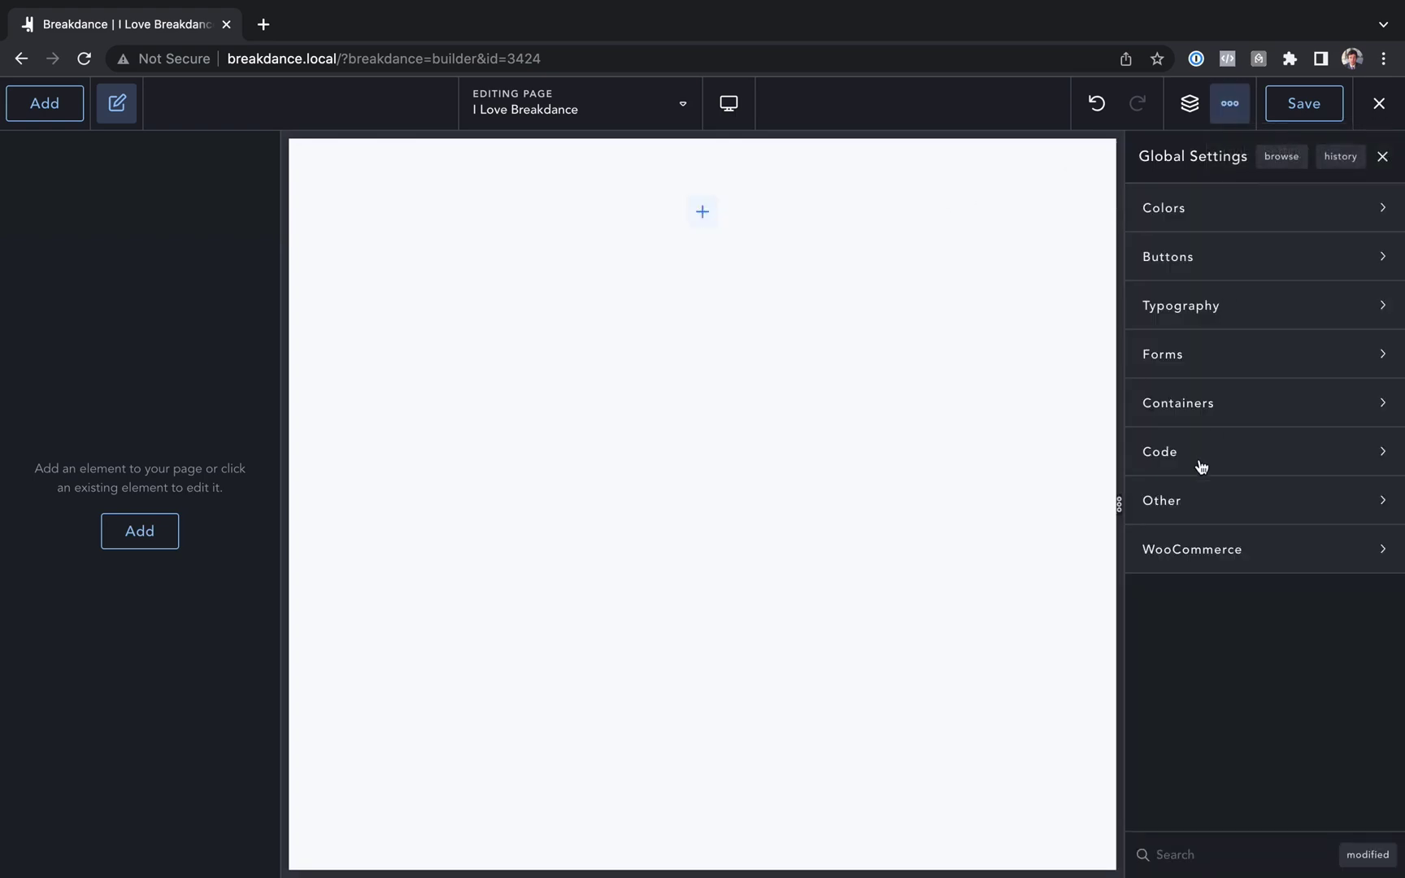
{"action": "left_click", "coordinate": [1201, 453]}
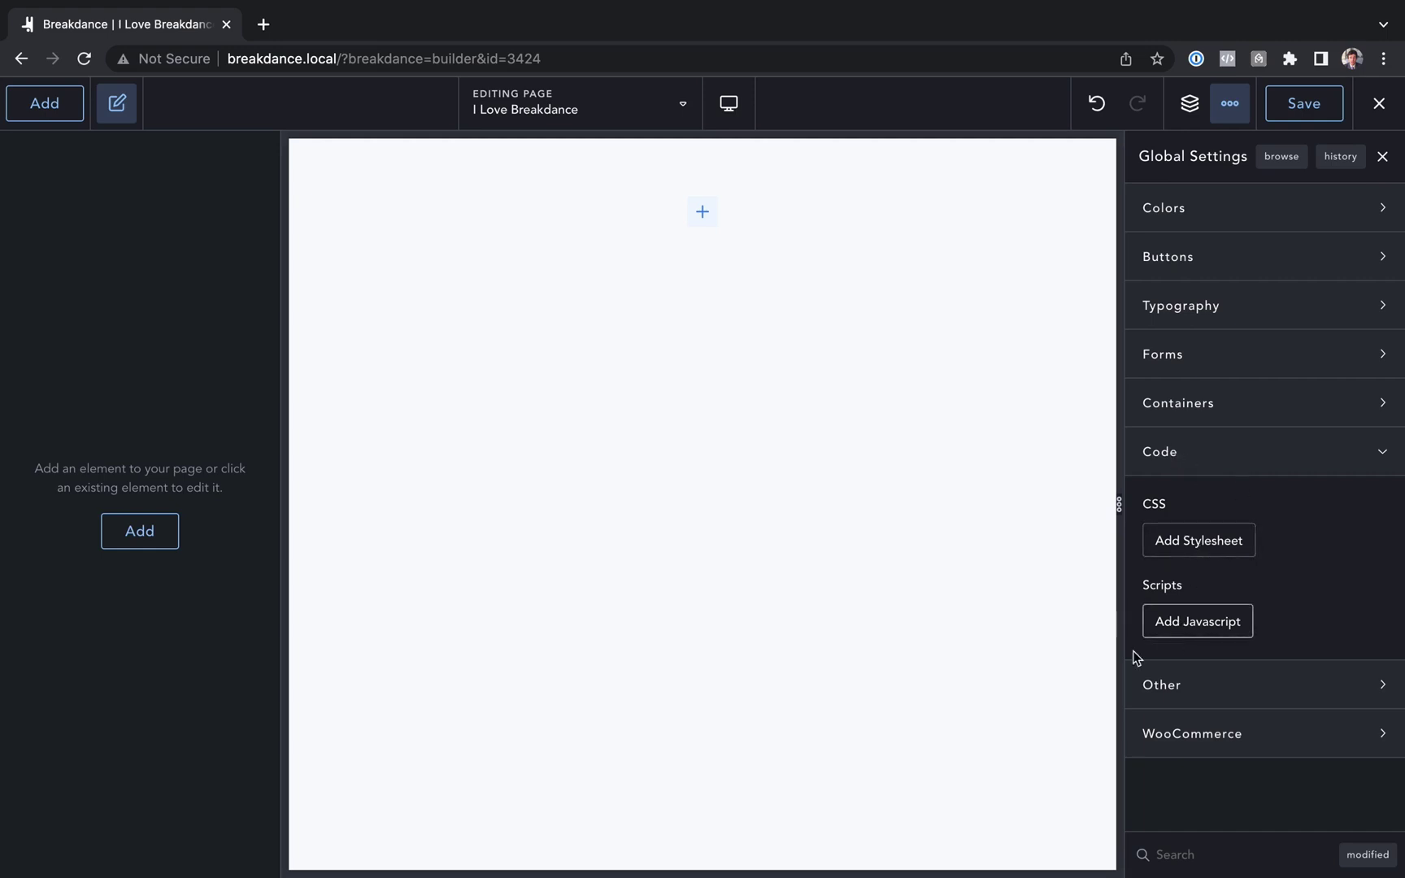
Step: Add a global stylesheet with body { background-color: red !important; }
{"action": "left_click", "coordinate": [1182, 552]}
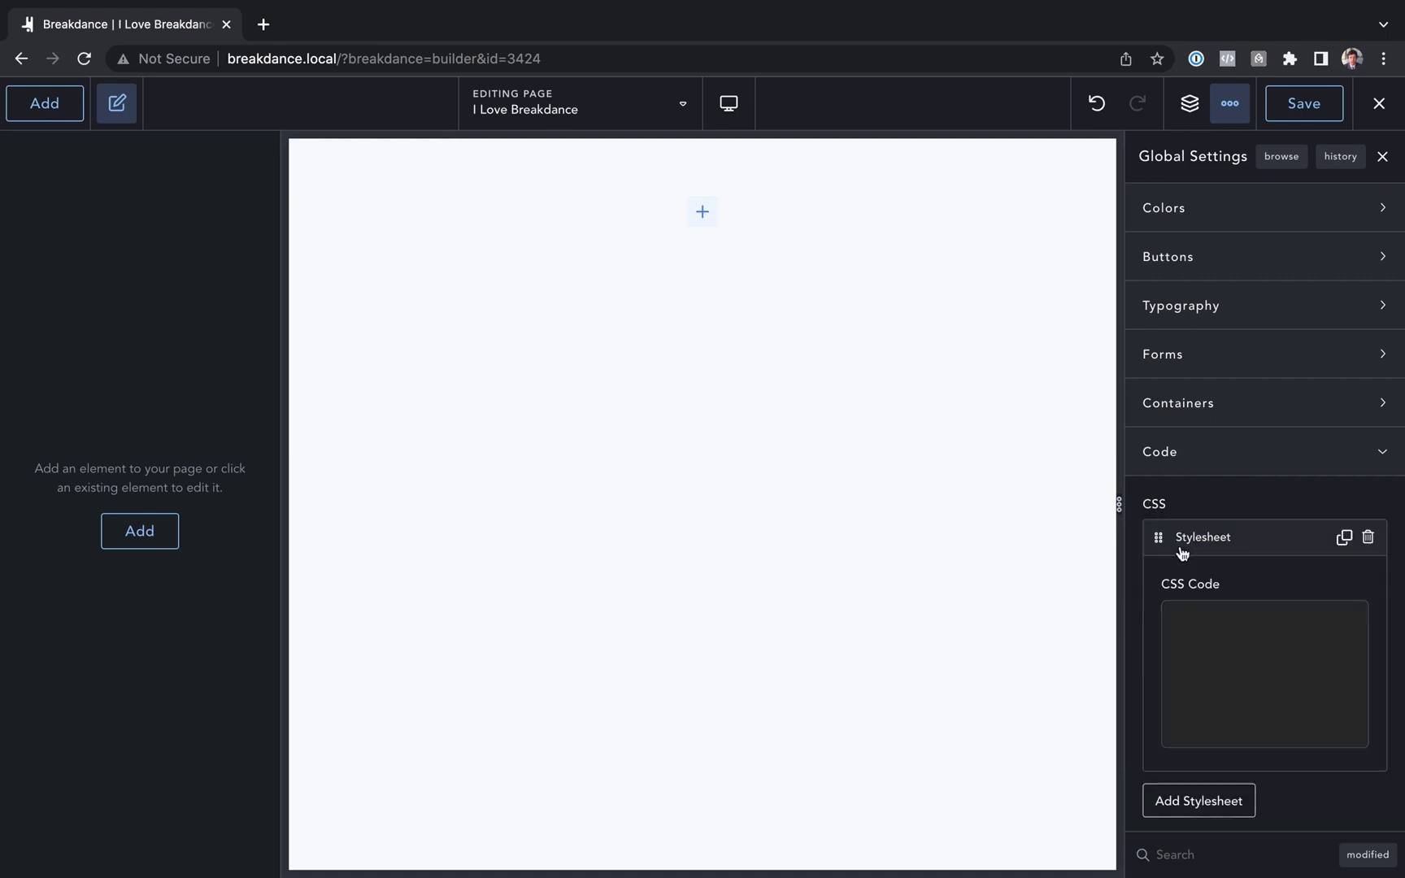
{"action": "left_click", "coordinate": [1214, 671]}
{"action": "type", "text": "body {"}
{"action": "key", "text": "Return"}
{"action": "type", "text": "background-c"}
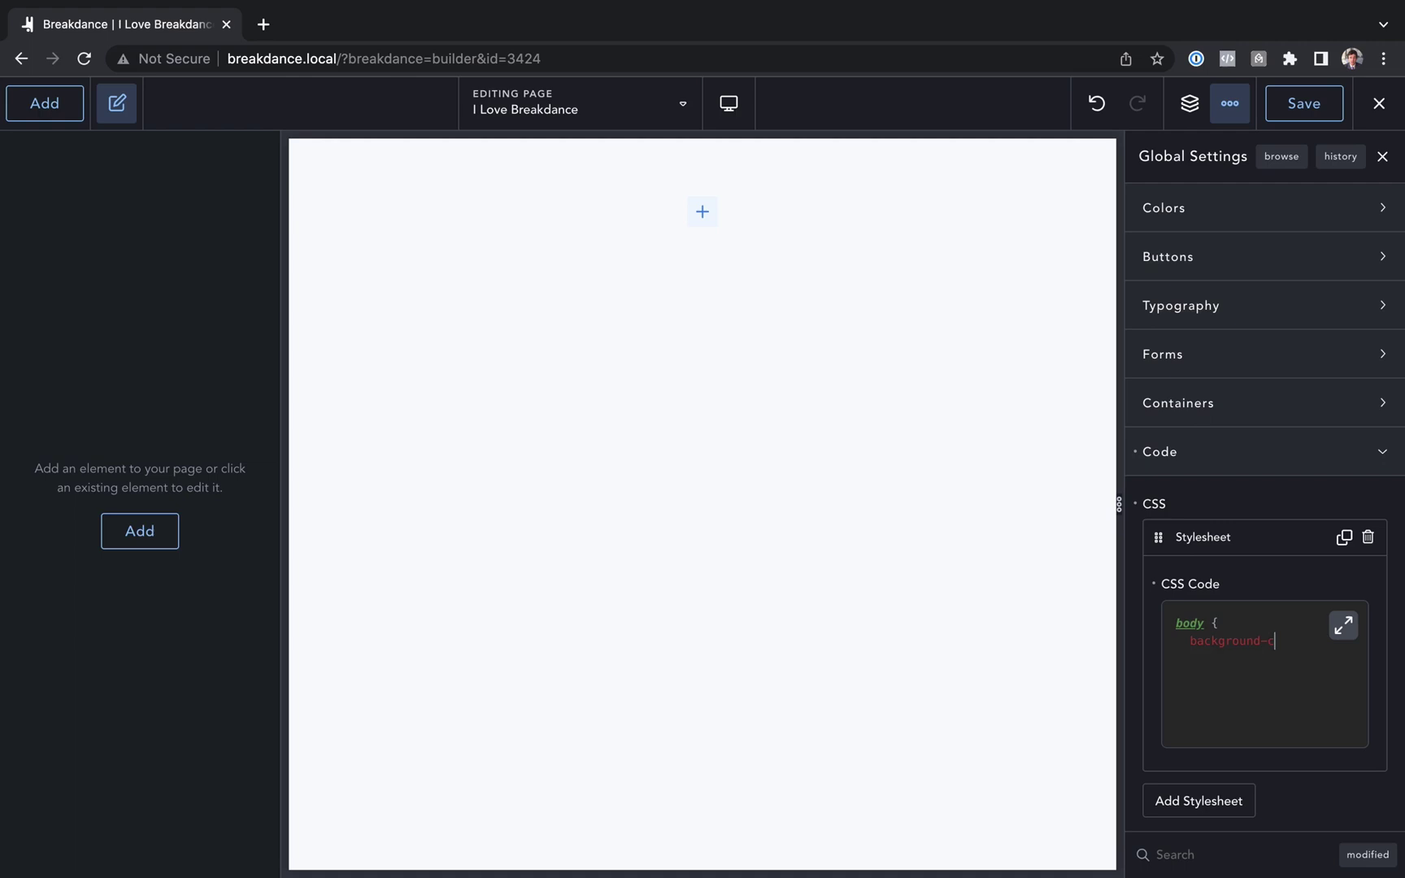
{"action": "type", "text": "olor: red !importa"}
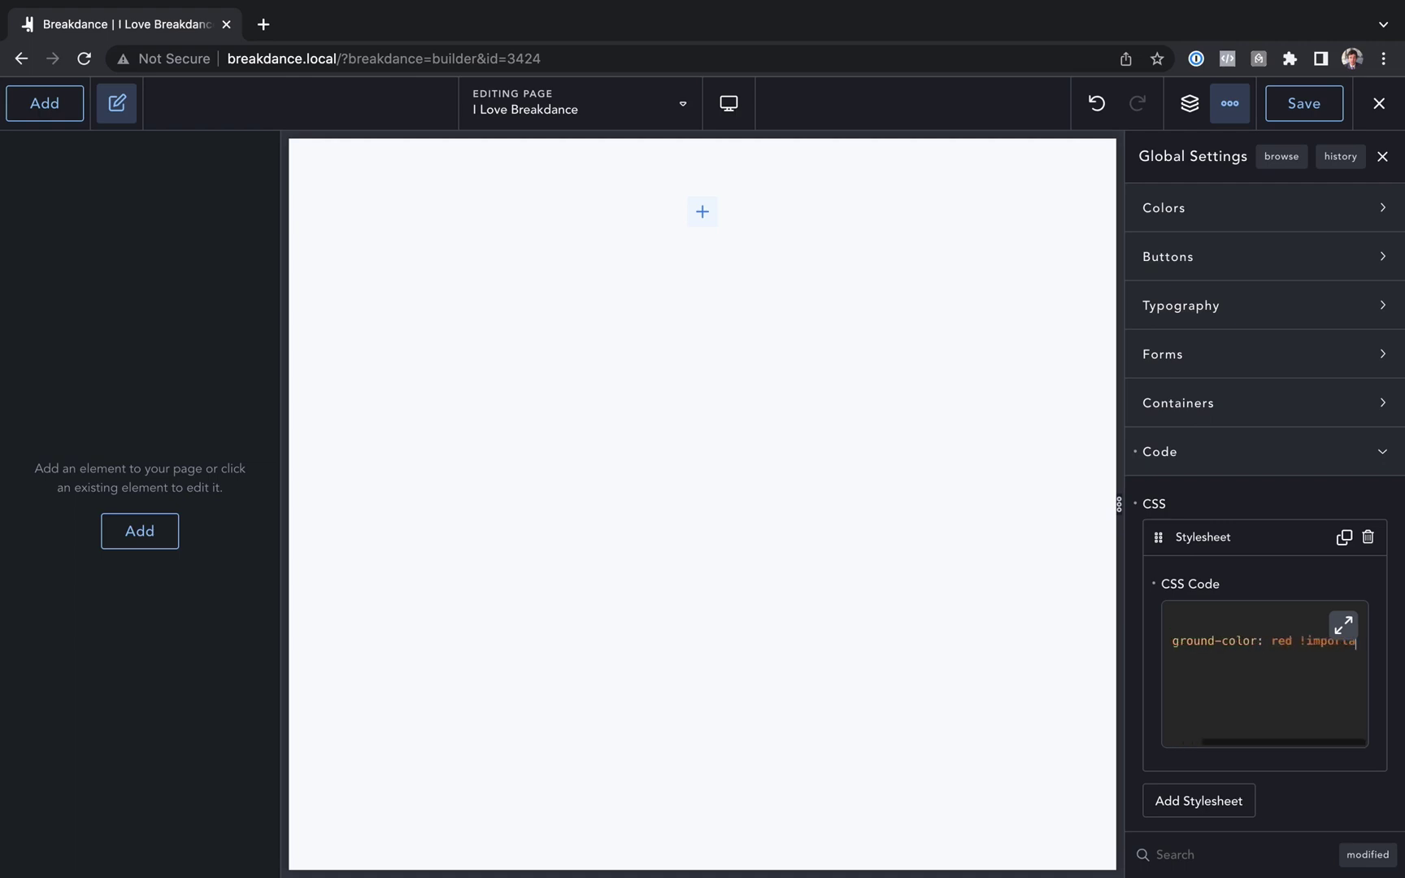
{"action": "type", "text": "nt;"}
{"action": "key", "text": "Return"}
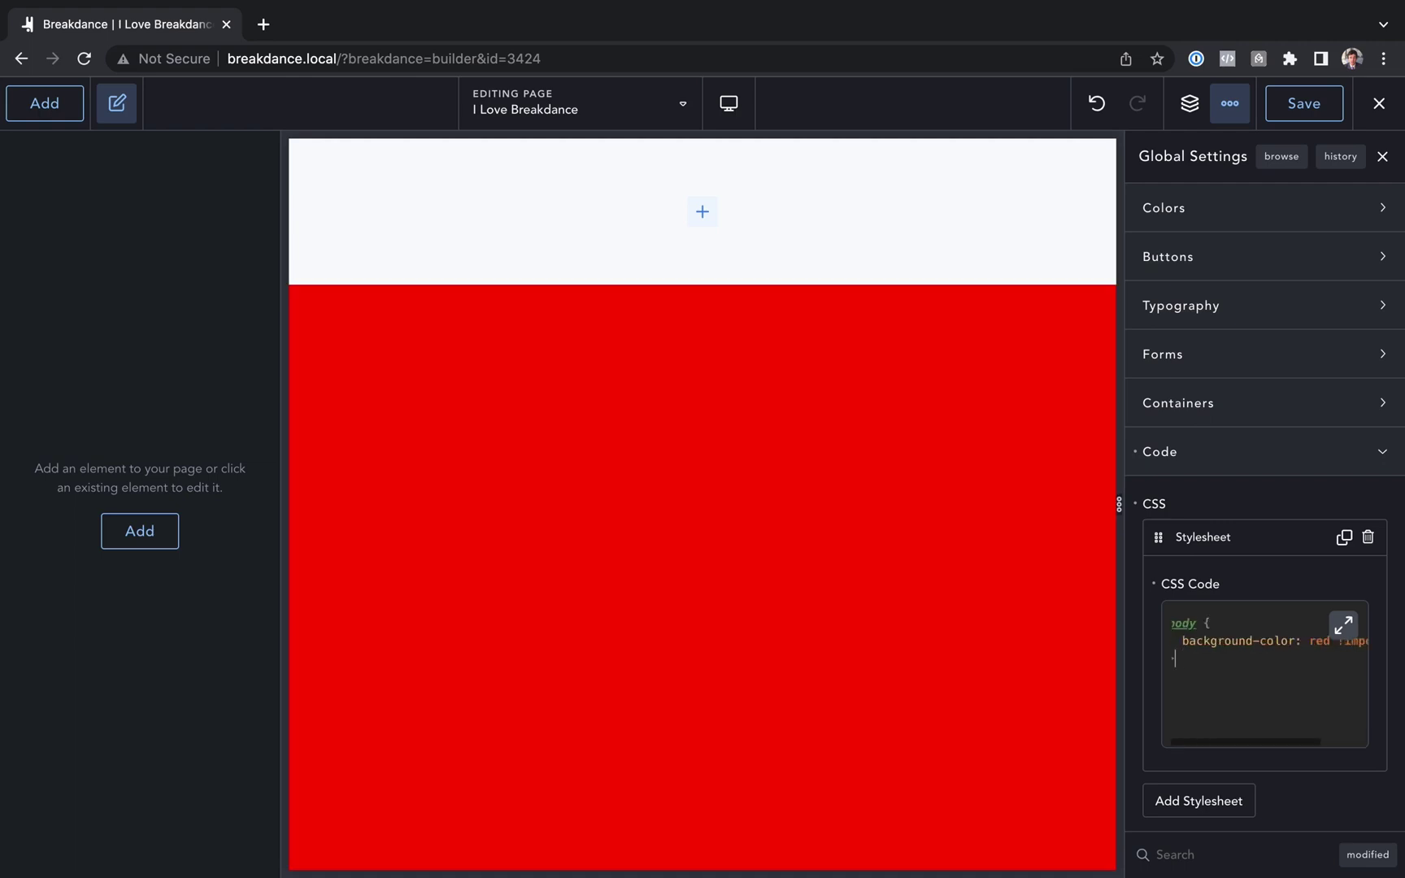
{"action": "left_click", "coordinate": [1246, 542]}
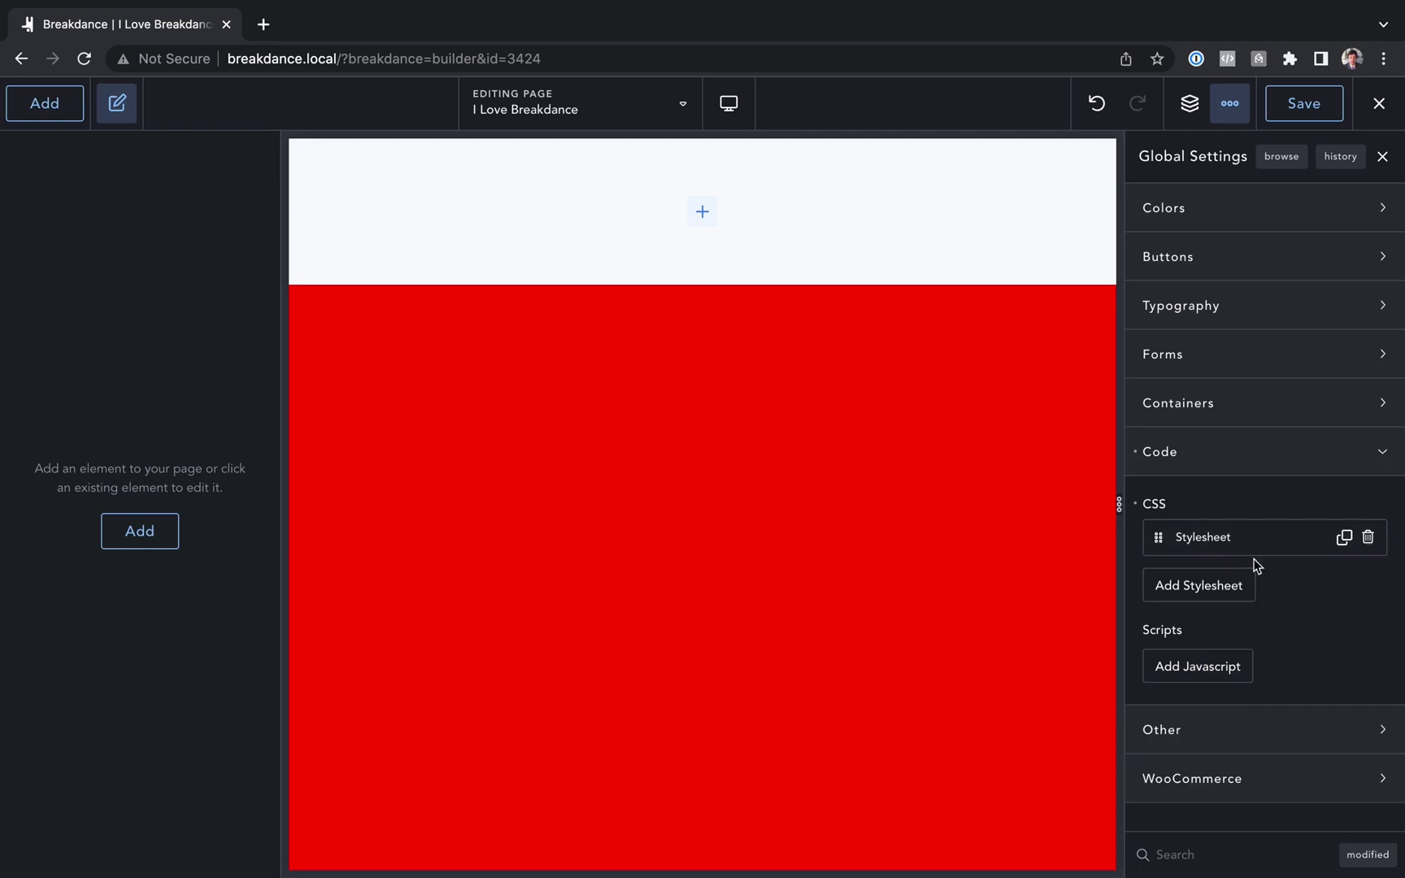
Step: Add a global JavaScript snippet alert('yo') and dismiss the 'yo' alert
{"action": "left_click", "coordinate": [1222, 673]}
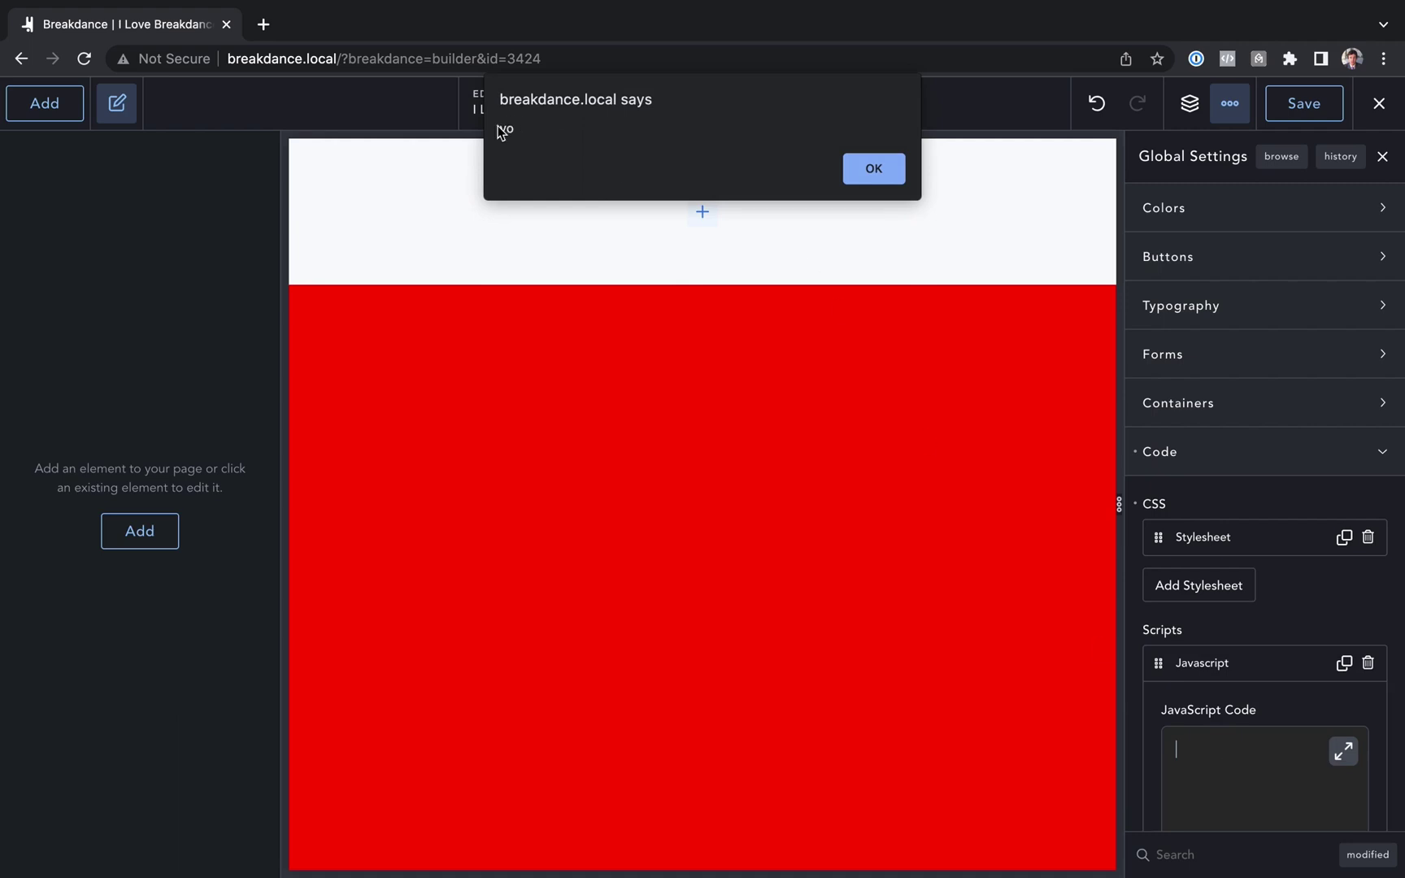
{"action": "left_click", "coordinate": [862, 167]}
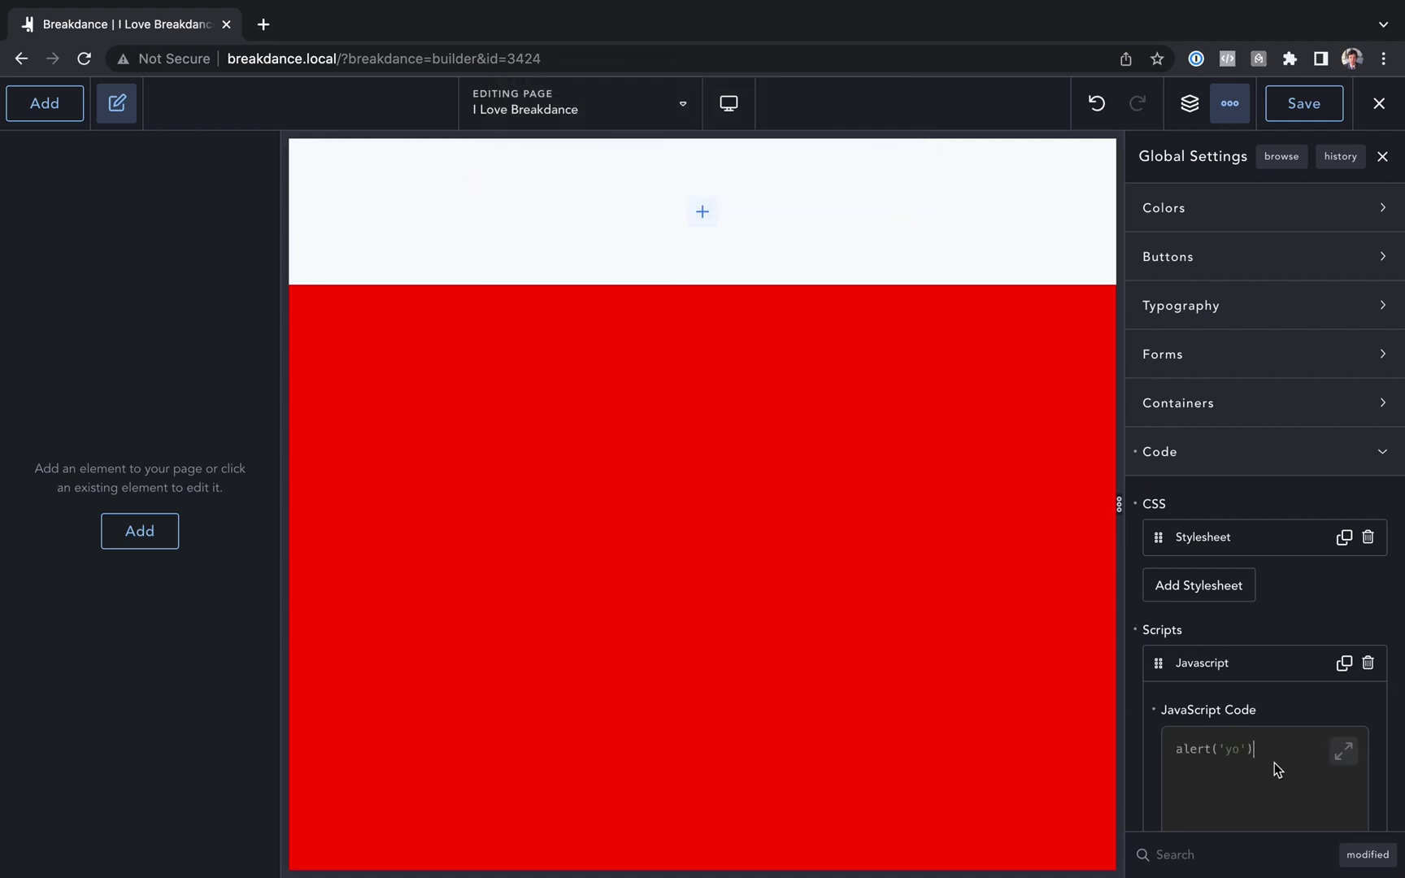
Step: Save the global settings and exit the builder to the live frontend
{"action": "left_click", "coordinate": [1306, 105]}
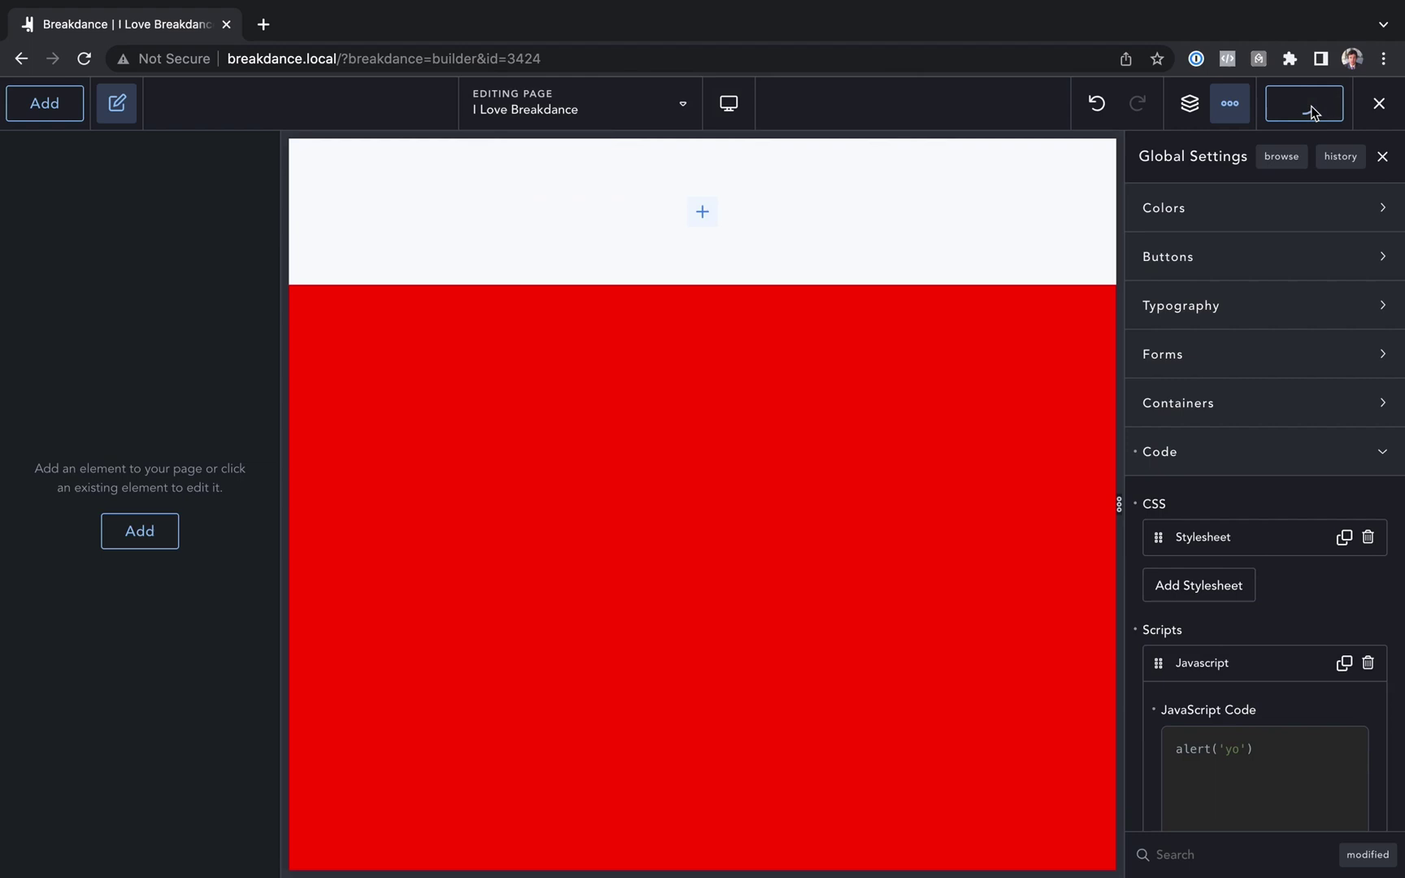
{"action": "left_click", "coordinate": [1380, 105]}
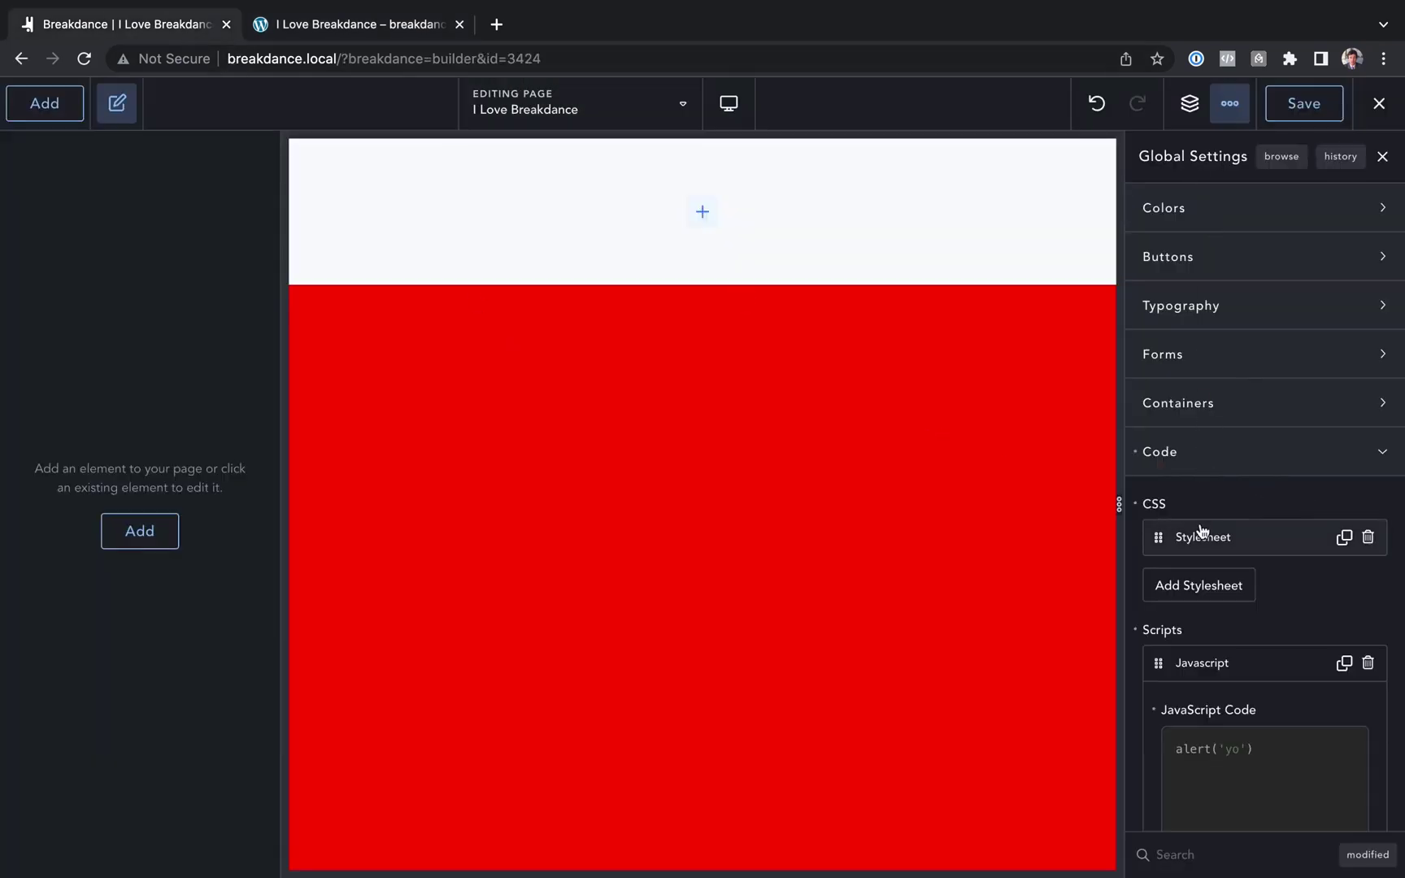
{"action": "scroll", "coordinate": [1164, 506], "scroll_direction": "down", "scroll_amount": 2}
{"action": "scroll", "coordinate": [1172, 440], "scroll_direction": "down", "scroll_amount": 2}
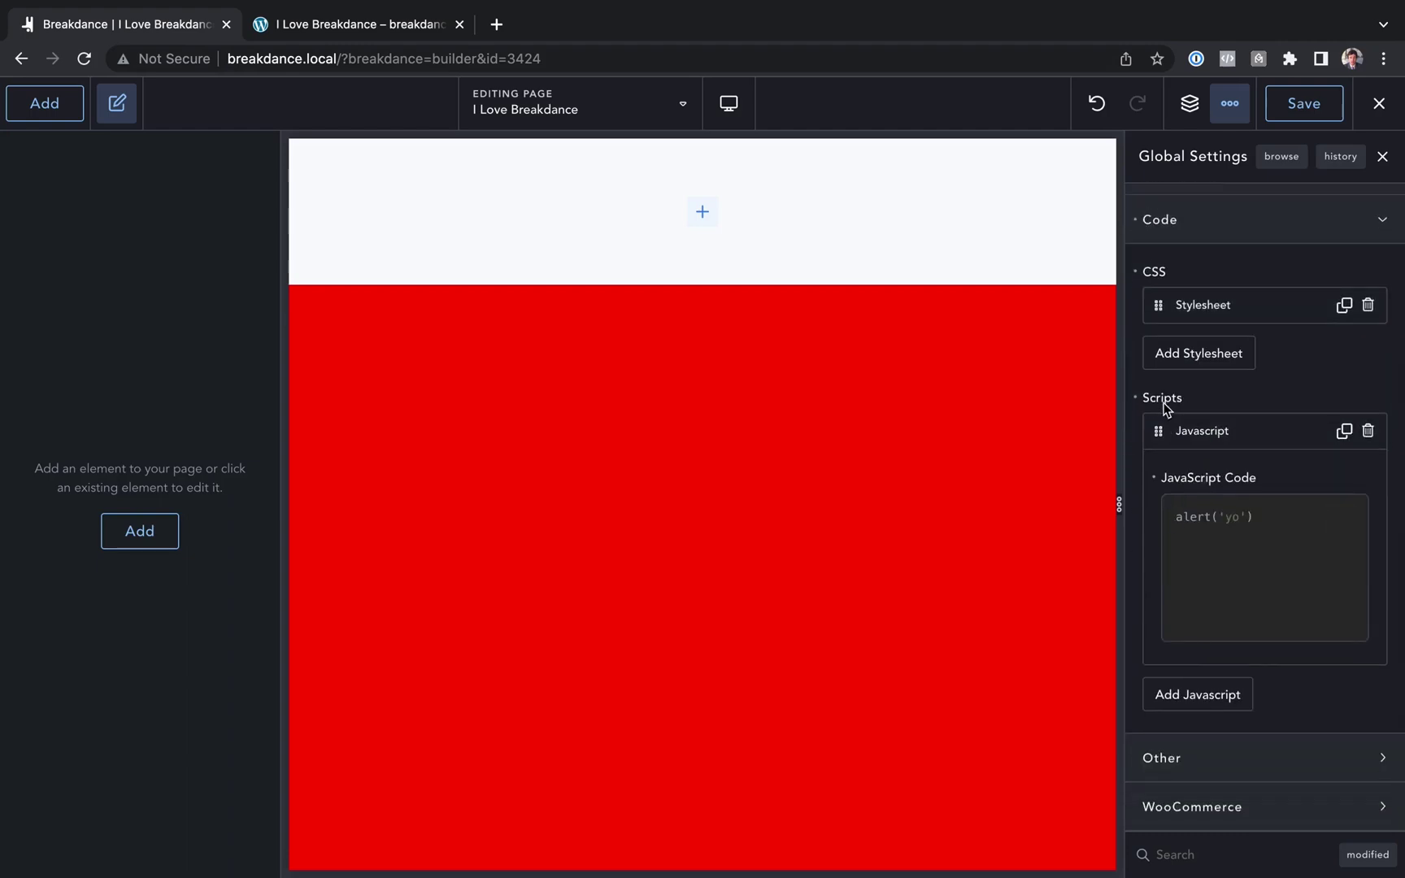